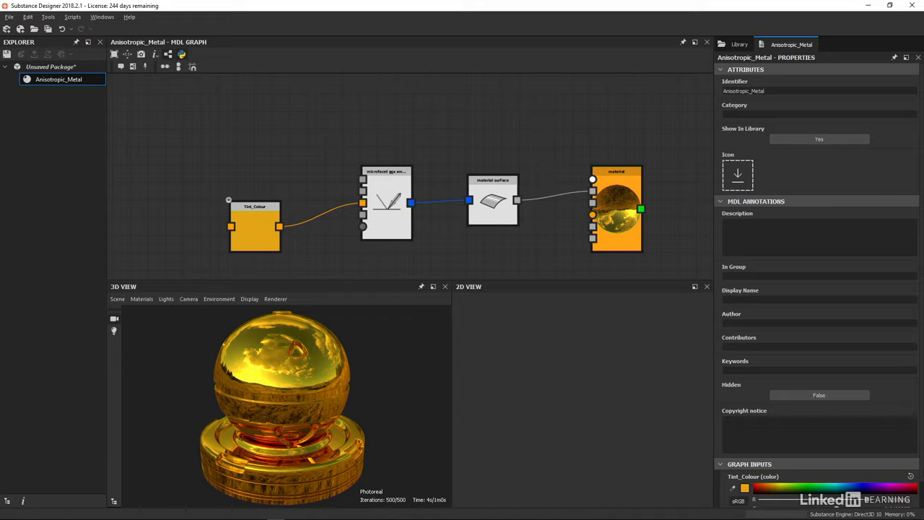
Add an anisotropy_conversion node to the graph and place it above the Tint_Colour node
middle_drag(305, 175, 427, 165)
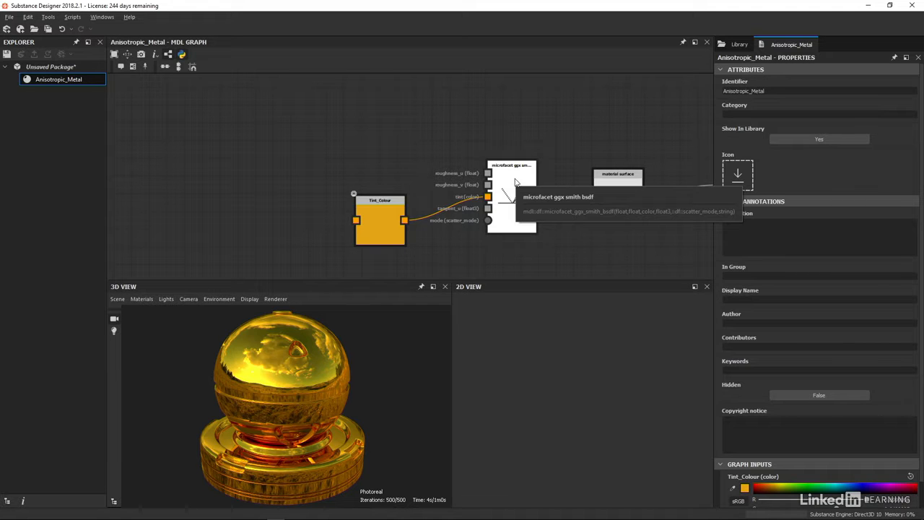
key(space)
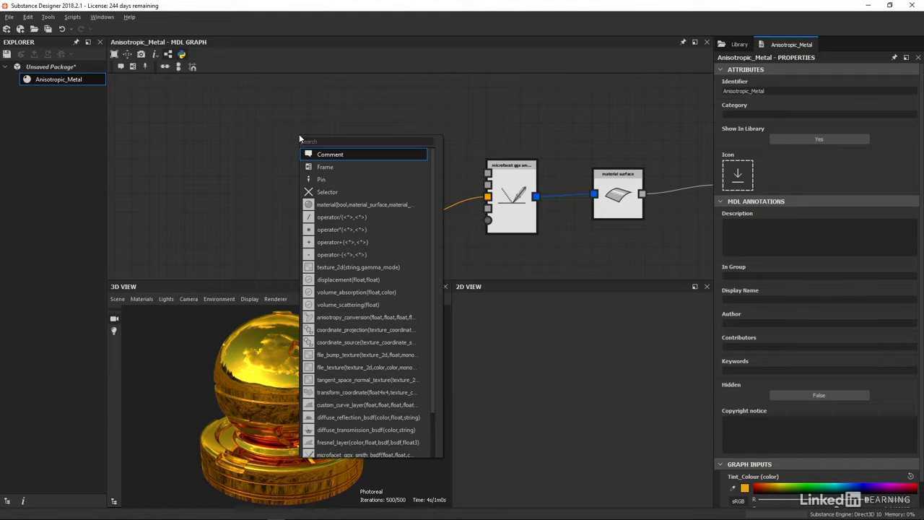
text(anisotropy)
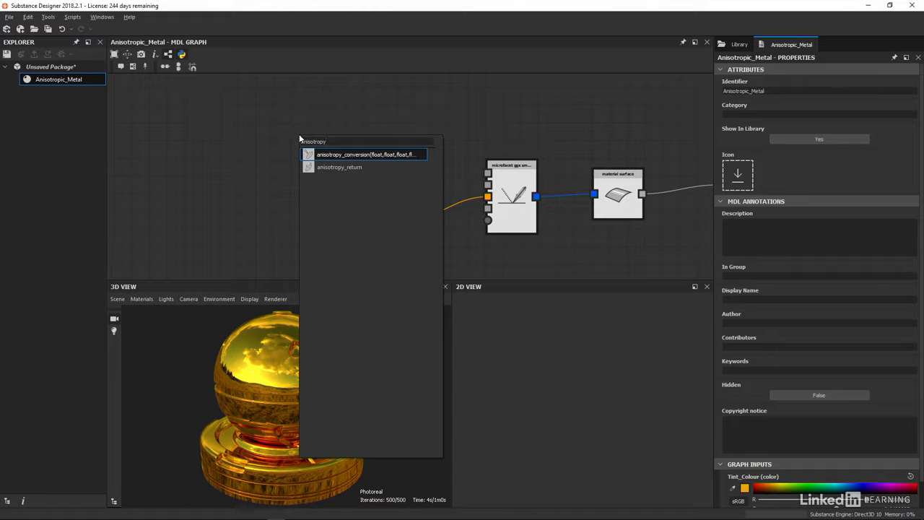
click(344, 154)
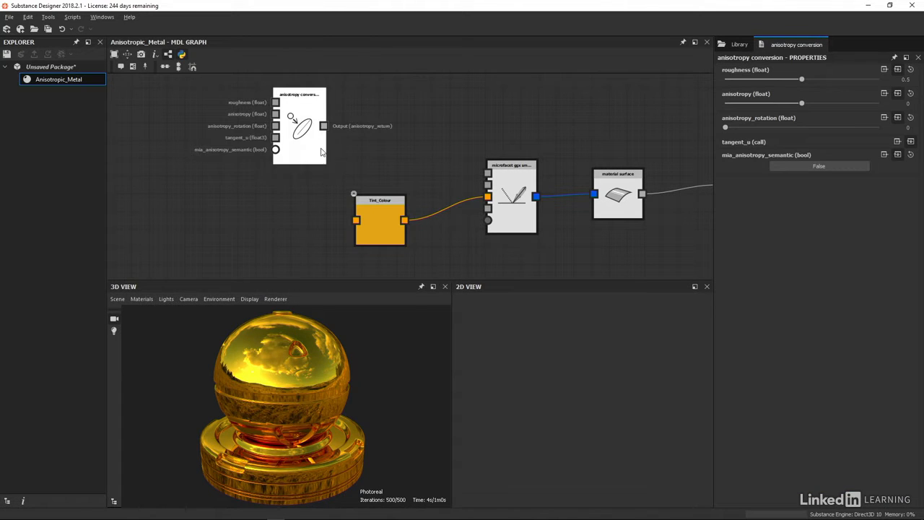
drag(314, 154, 366, 154)
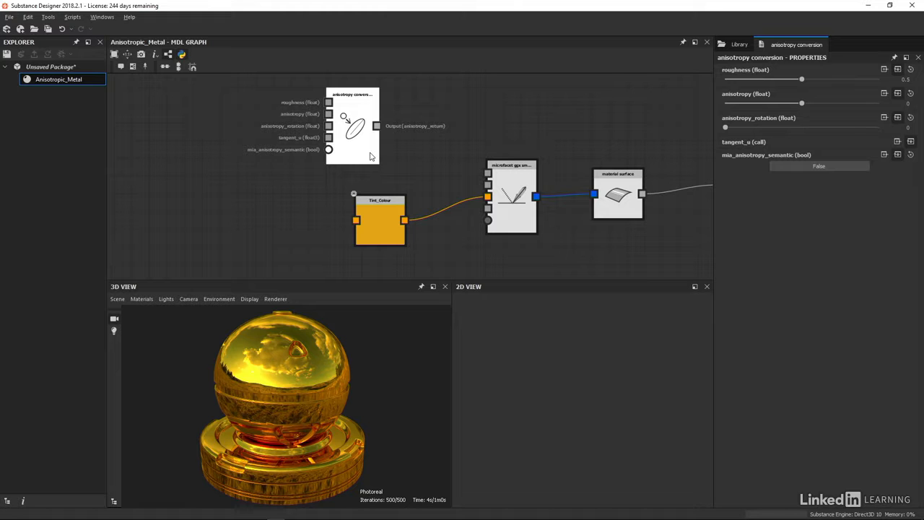
Connect the anisotropy conversion output to the microfacet node's roughness_u, roughness_v and tangent_u inputs, with each selector set to the matching member
scroll(366, 130, up, 3)
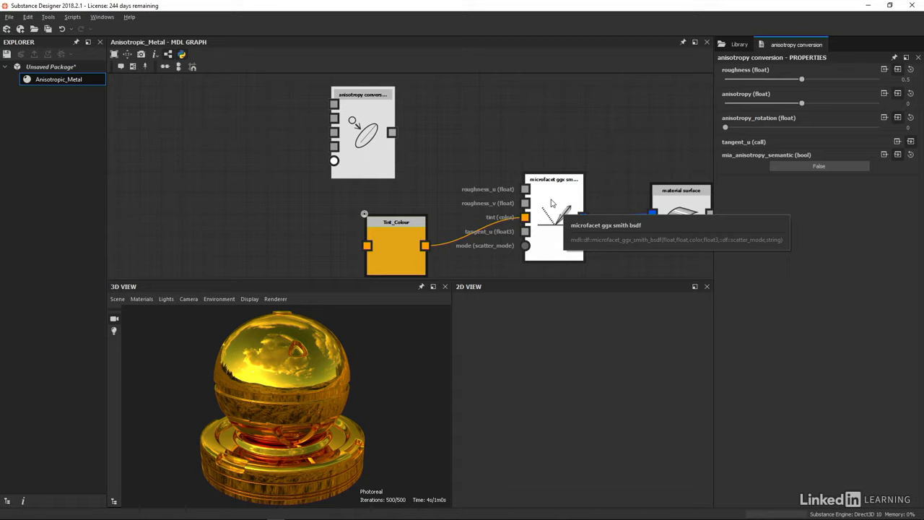
drag(392, 132, 524, 189)
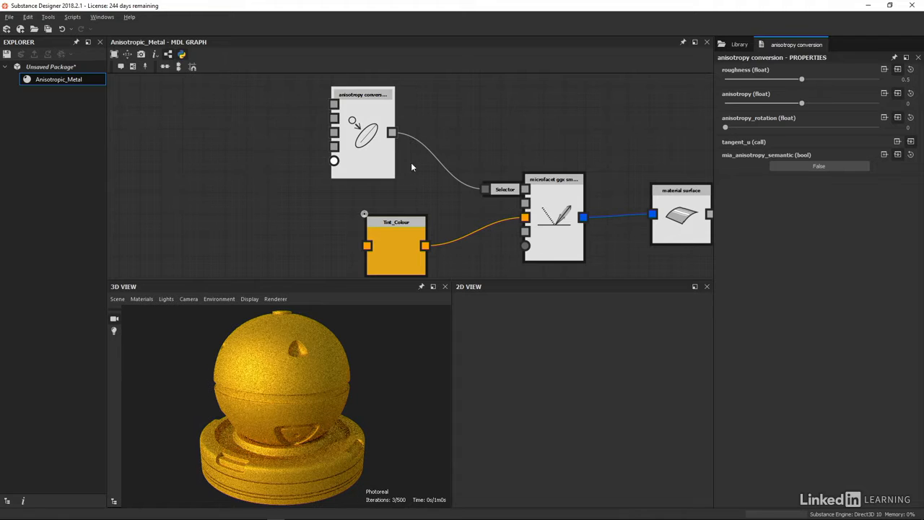
drag(392, 132, 526, 206)
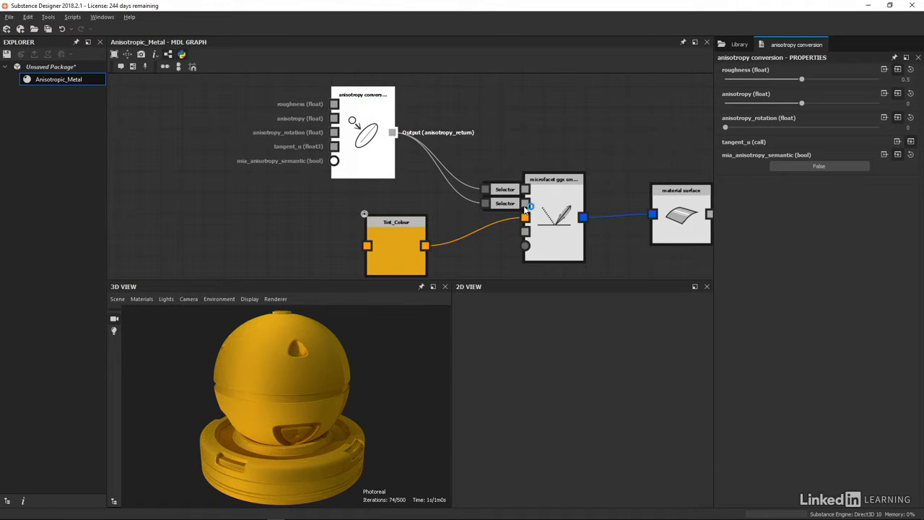
click(506, 204)
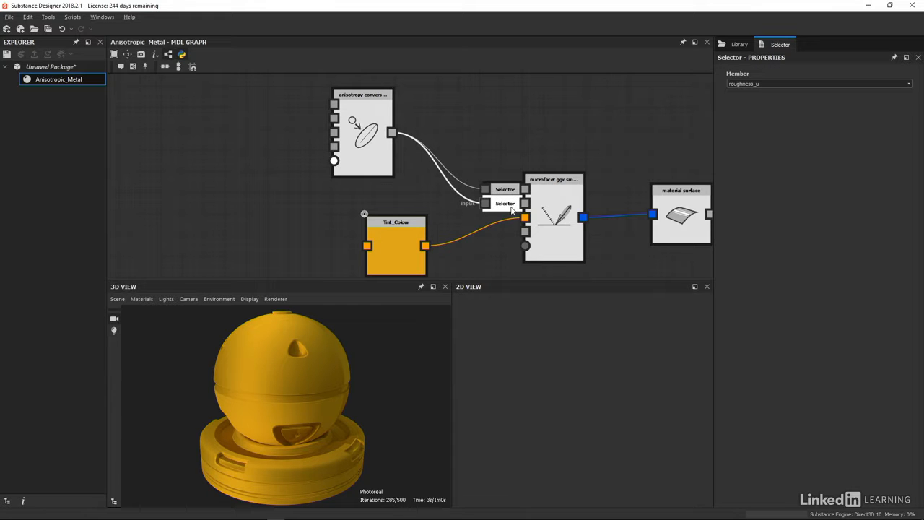
click(759, 85)
click(751, 98)
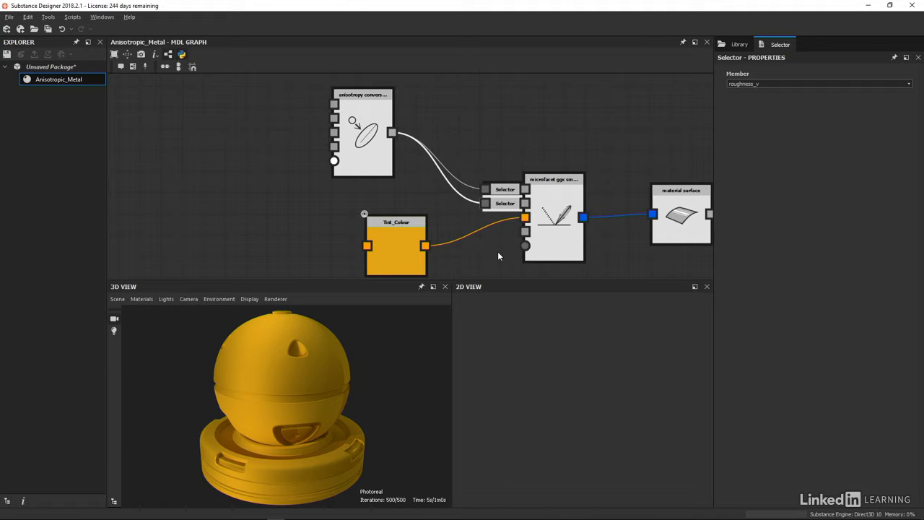
drag(318, 394, 288, 395)
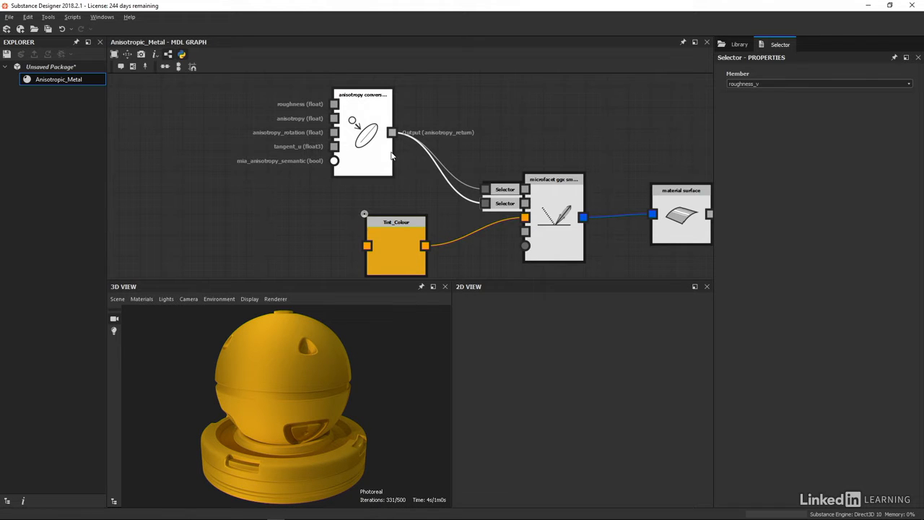
drag(392, 132, 524, 232)
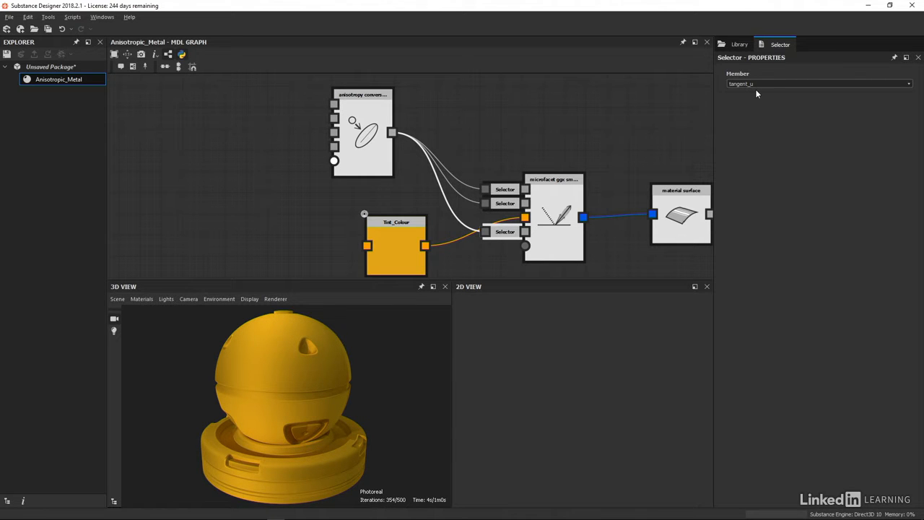
Create a texture_tangent_u node feeding the anisotropy conversion's tangent_u input and place it below and to the left of that node
middle_drag(476, 129, 596, 158)
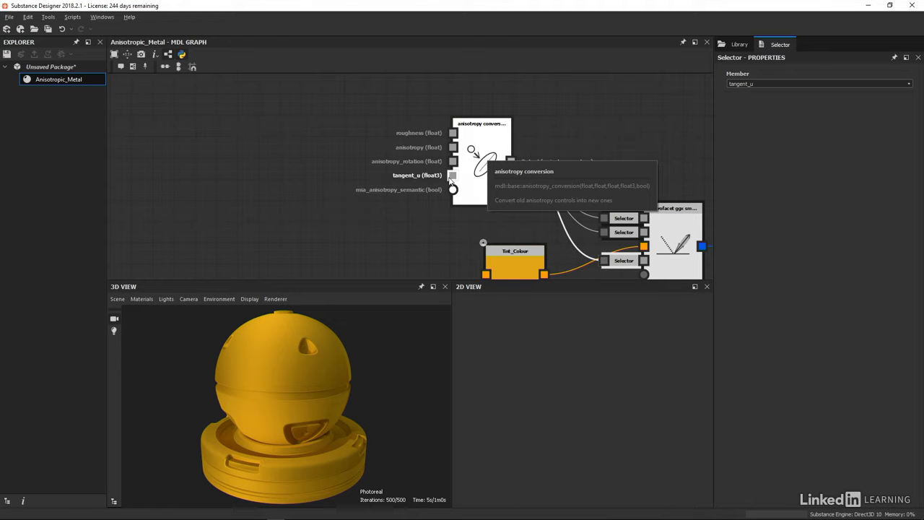
drag(363, 210, 353, 205)
text(tang)
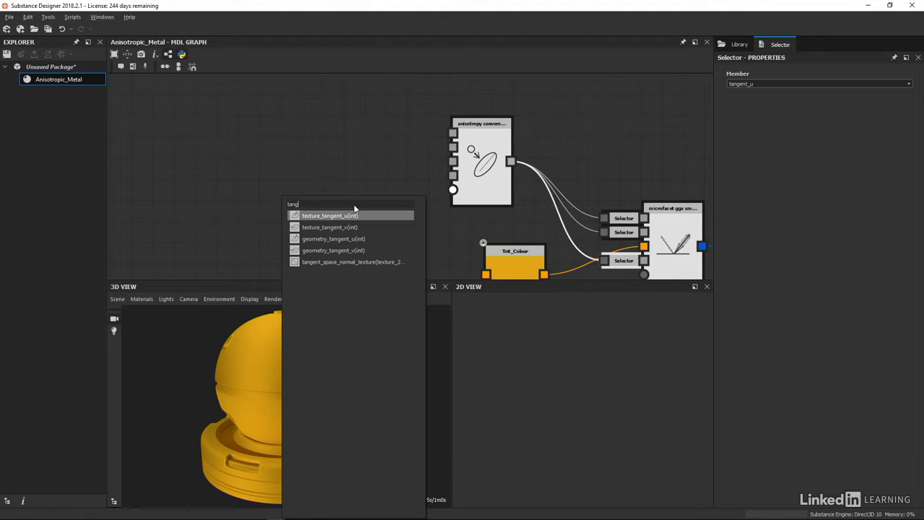
text(ent)
click(334, 216)
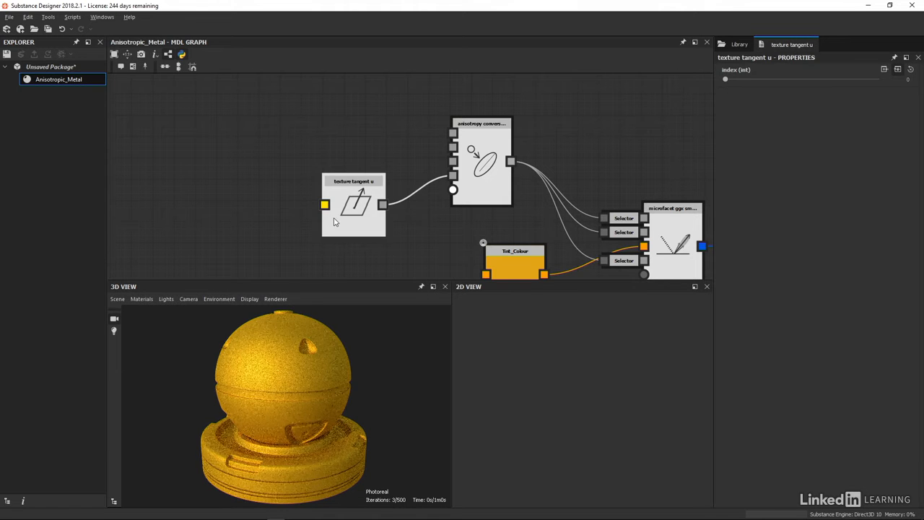
drag(347, 218, 326, 246)
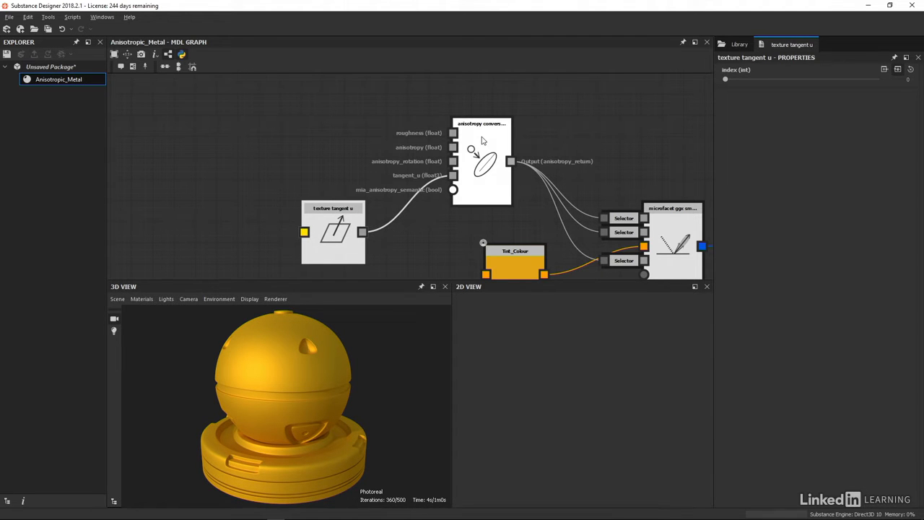
Add a float constant node and two copies of it, stacked in a column above the texture tangent u node
middle_drag(354, 127, 373, 187)
scroll(352, 162, down, 1)
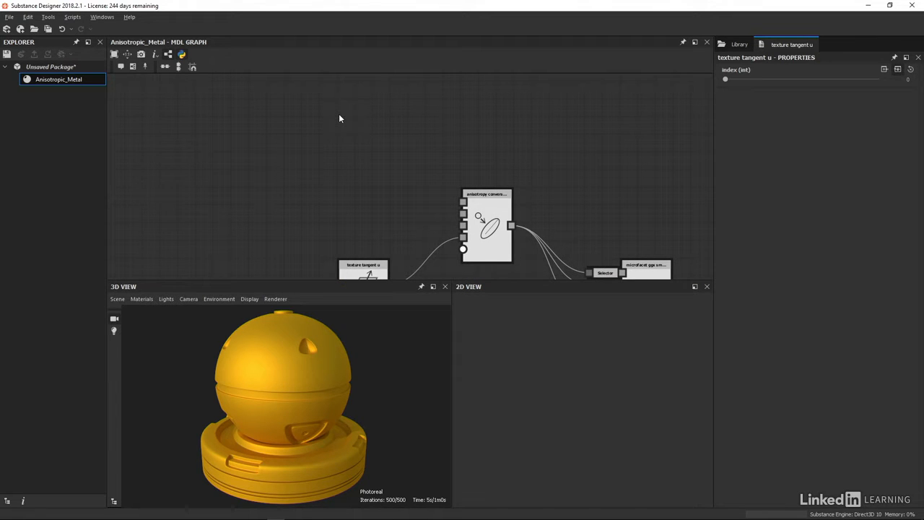
key(space)
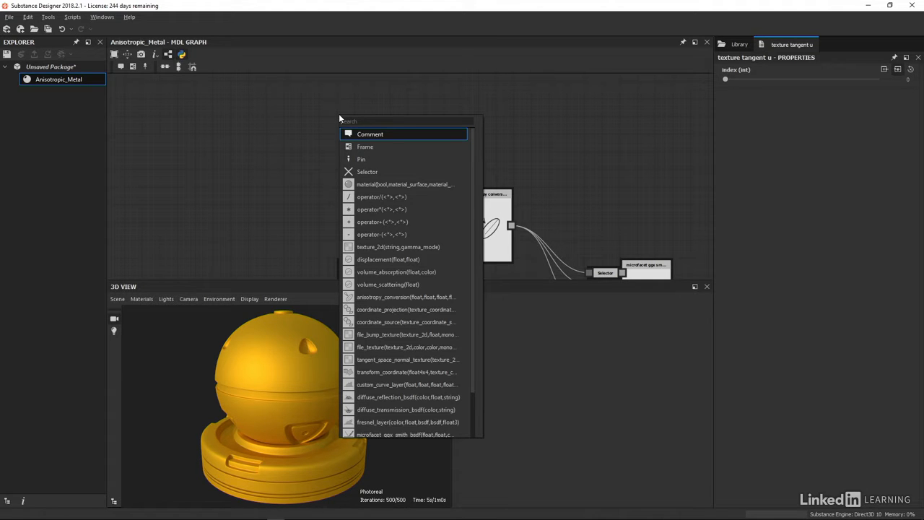
text(float)
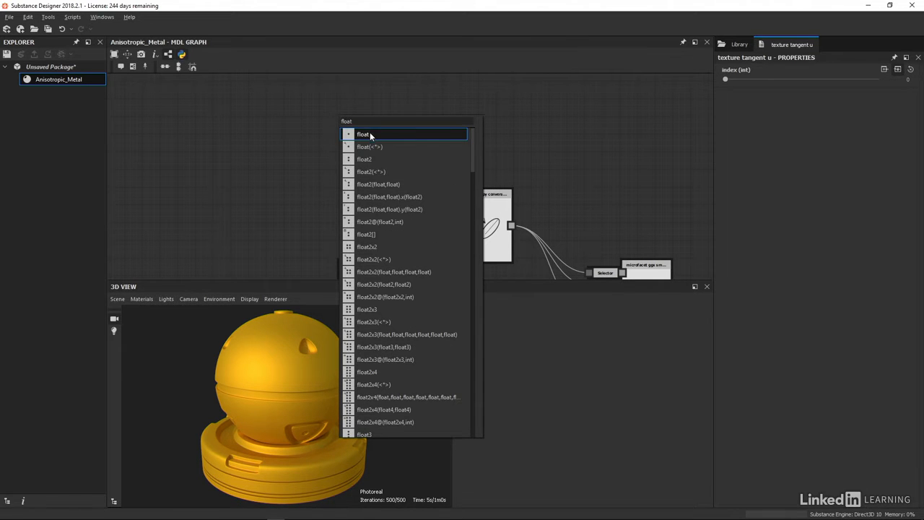
click(370, 136)
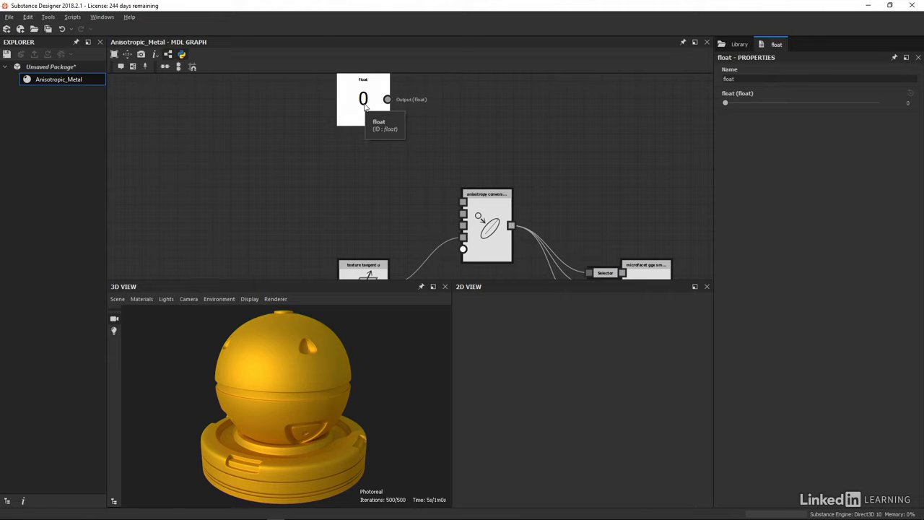
key(ctrl+v)
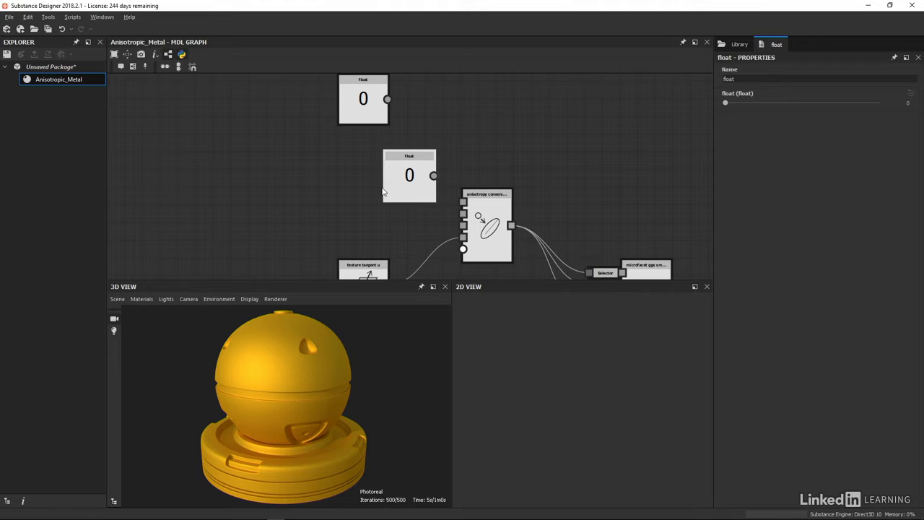
drag(403, 189, 359, 172)
Expose the uppermost float node as a graph input and name it Roughness
click(364, 106)
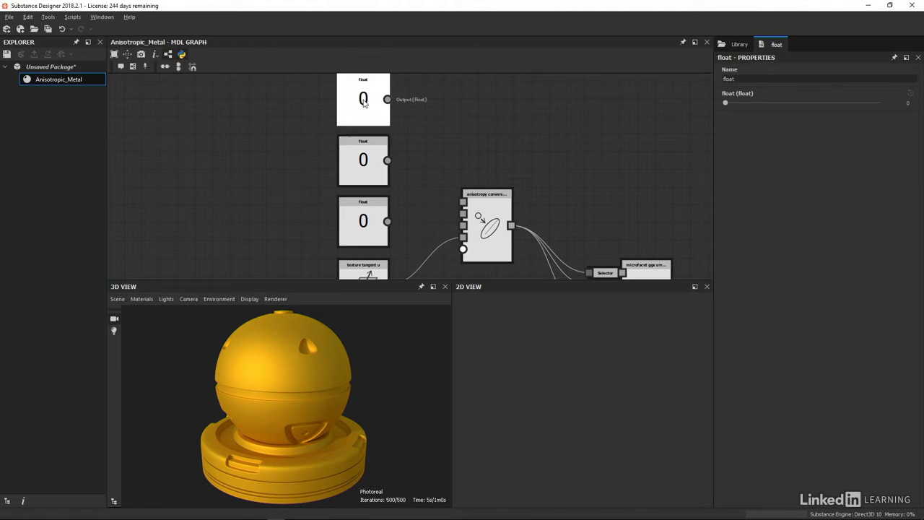
right_click(364, 106)
click(382, 149)
double_click(746, 78)
text(Roughness)
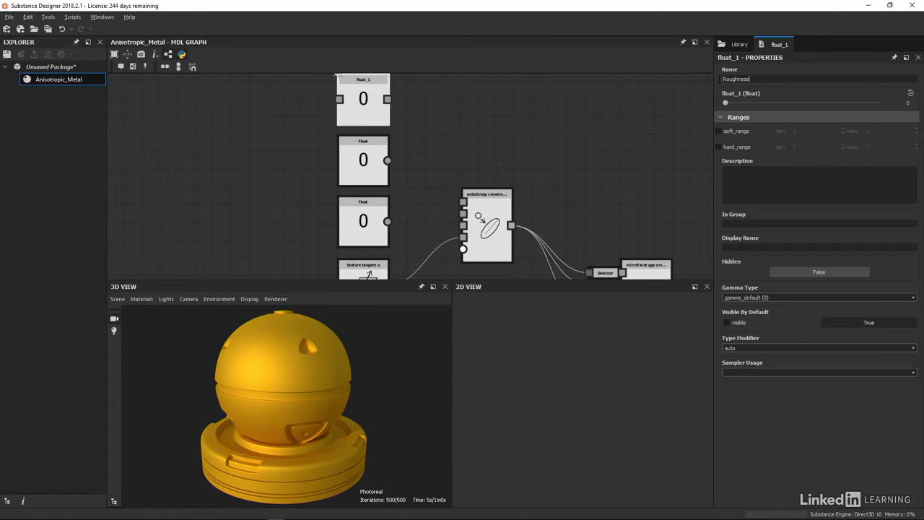
key(Return)
Give the exposed Roughness input the display name Roughness and a value of 0.5
key(ctrl+c)
click(744, 247)
key(ctrl+v)
click(910, 103)
text(0.5)
key(Return)
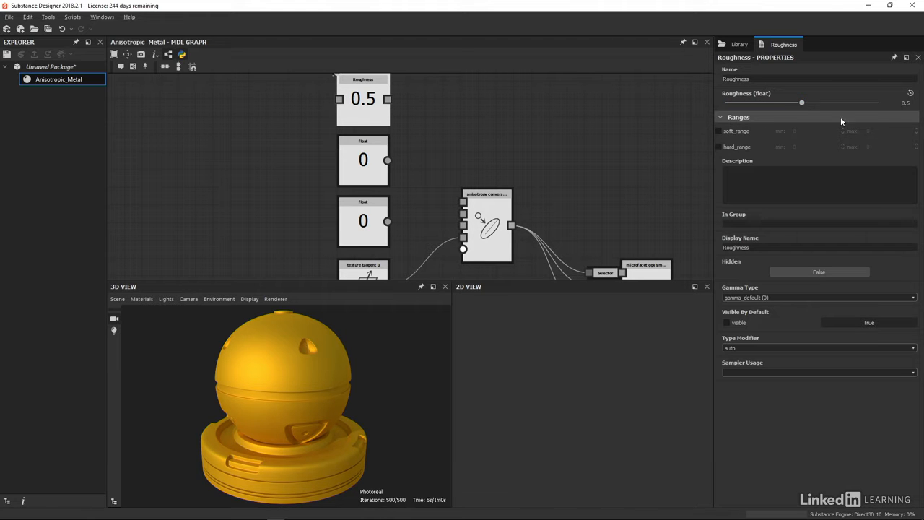
Multiply Roughness by itself with an operator* node and feed the result into the anisotropy conversion's roughness input
drag(423, 106, 425, 106)
text(*)
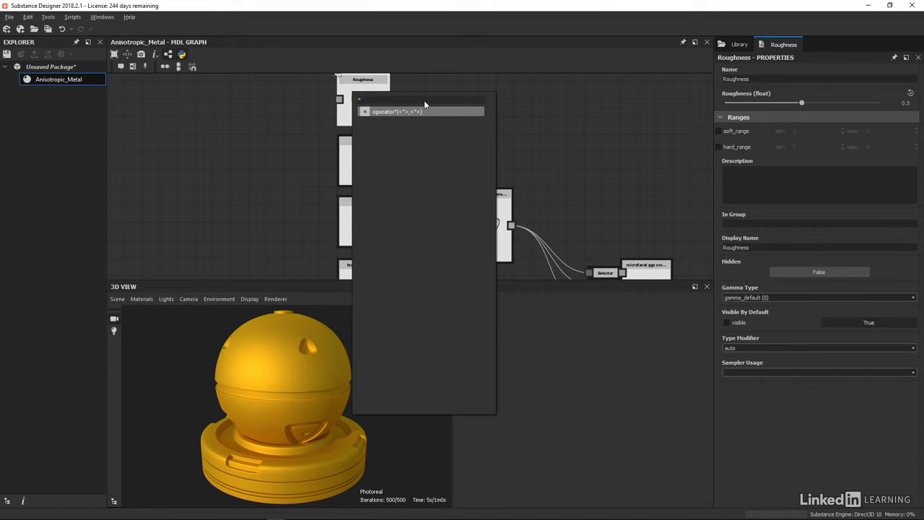
click(417, 113)
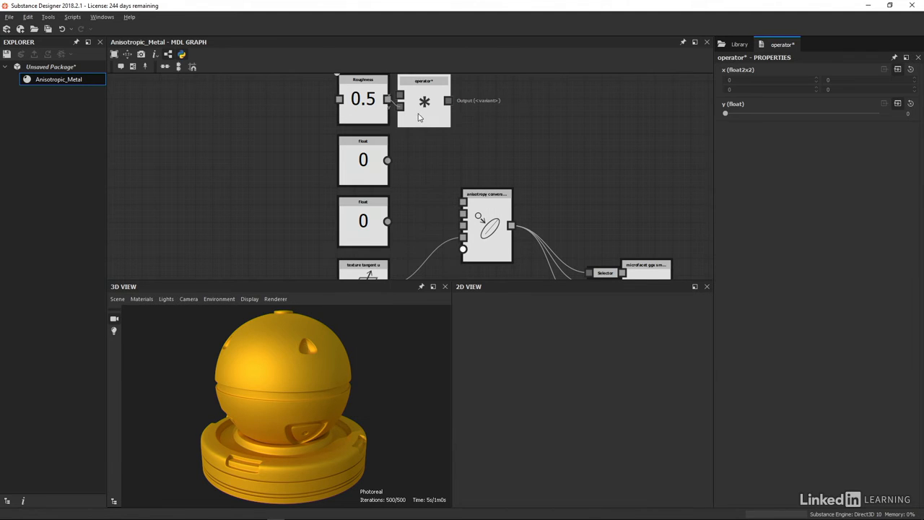
drag(433, 108, 461, 134)
drag(388, 99, 428, 120)
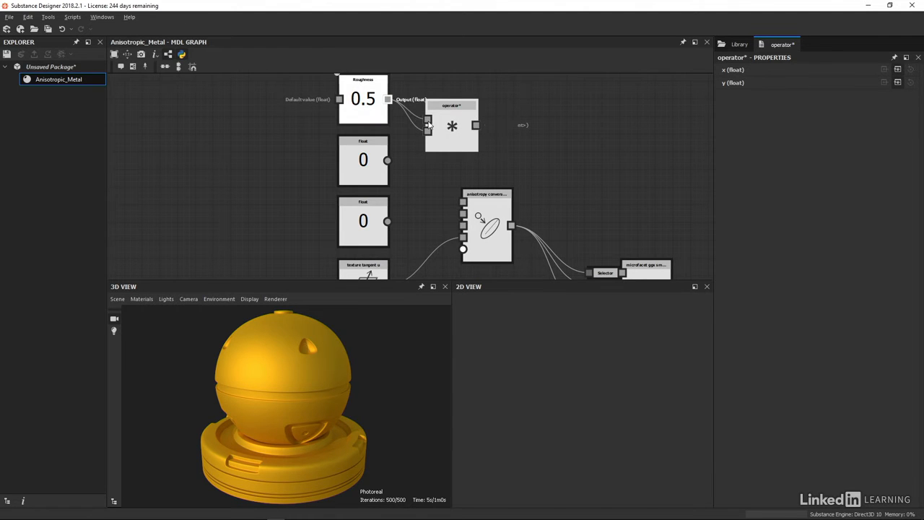
click(452, 129)
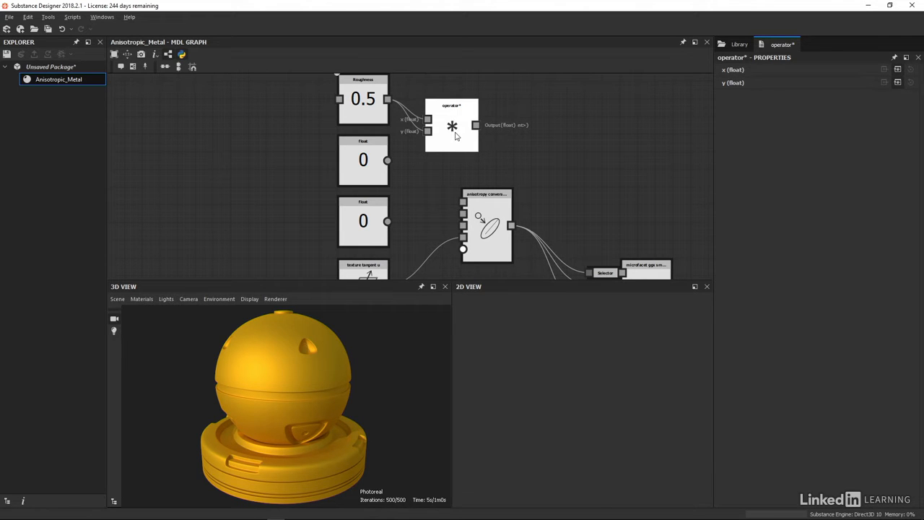
drag(476, 126, 464, 204)
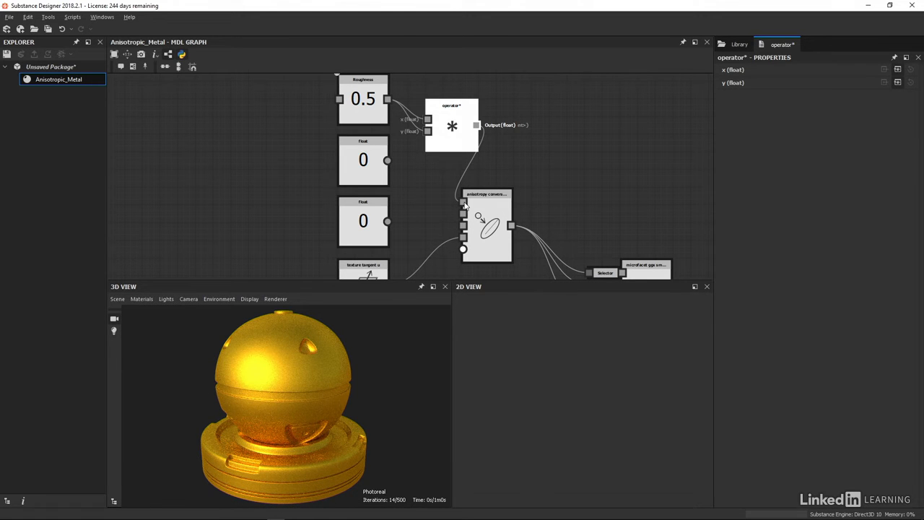
Test the Roughness input at 0 and at 1, and settle on a value of 0.3
click(363, 90)
drag(735, 103, 713, 103)
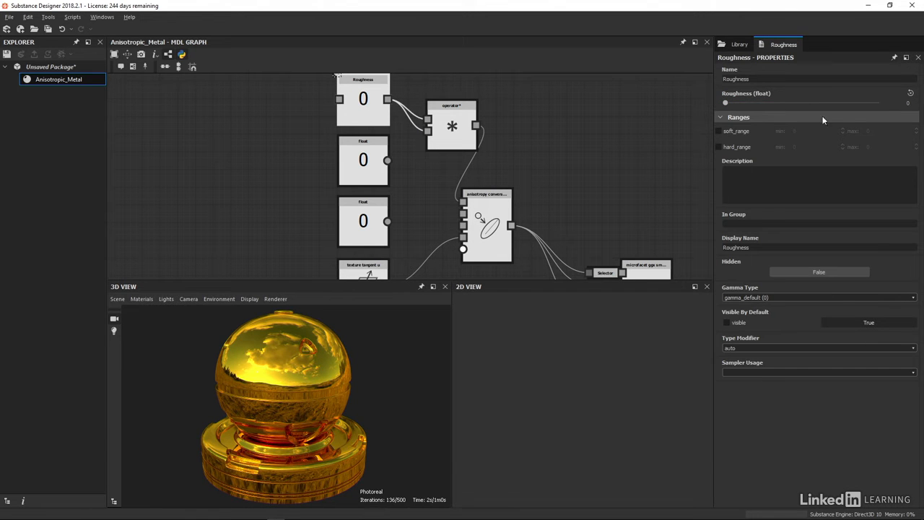
drag(850, 103, 898, 105)
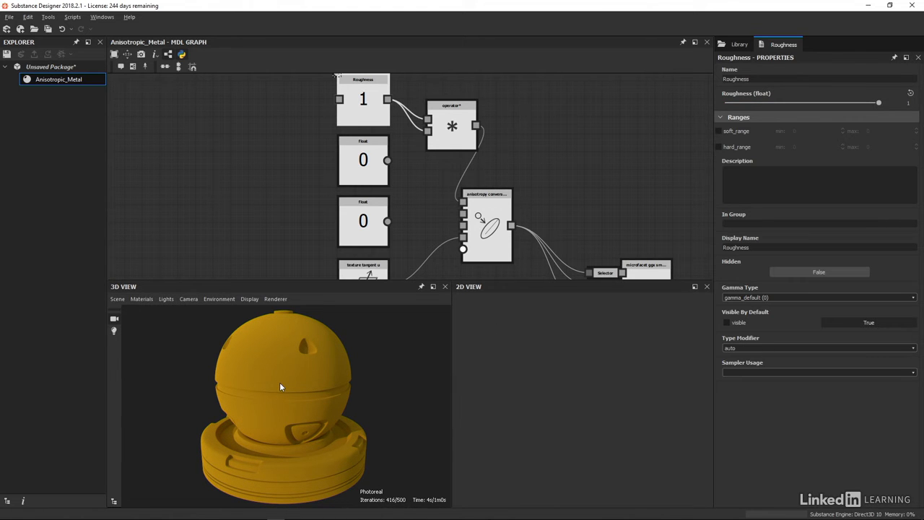
click(903, 102)
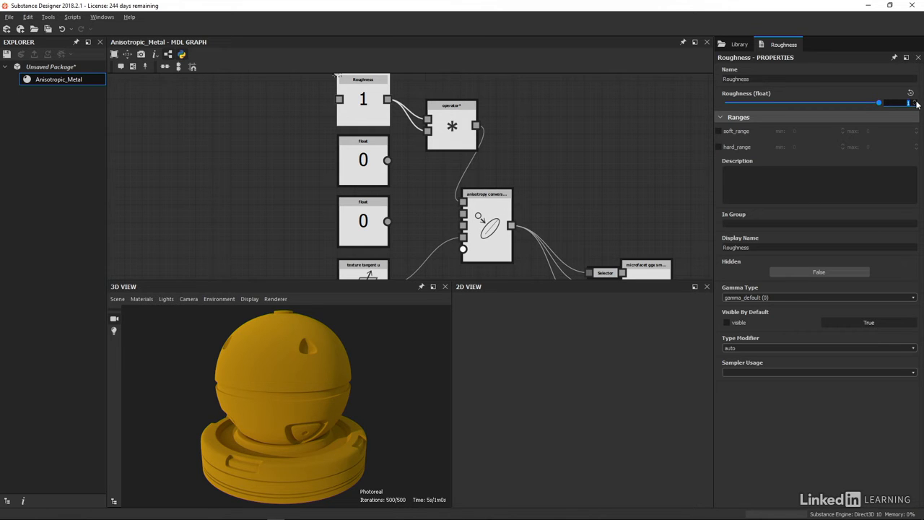
text(0.3)
key(Return)
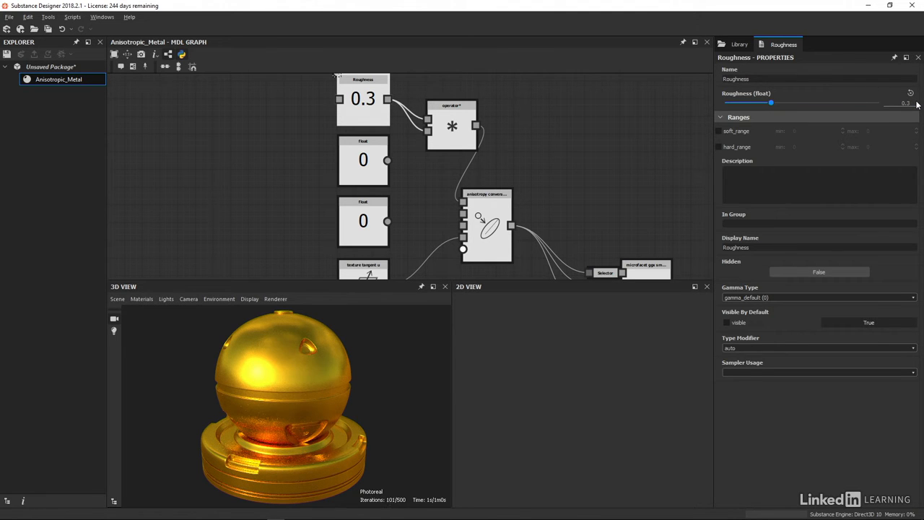
Expose the second float node as a graph input, using Anisotropic Level as its name and display name
click(368, 162)
right_click(365, 161)
click(384, 211)
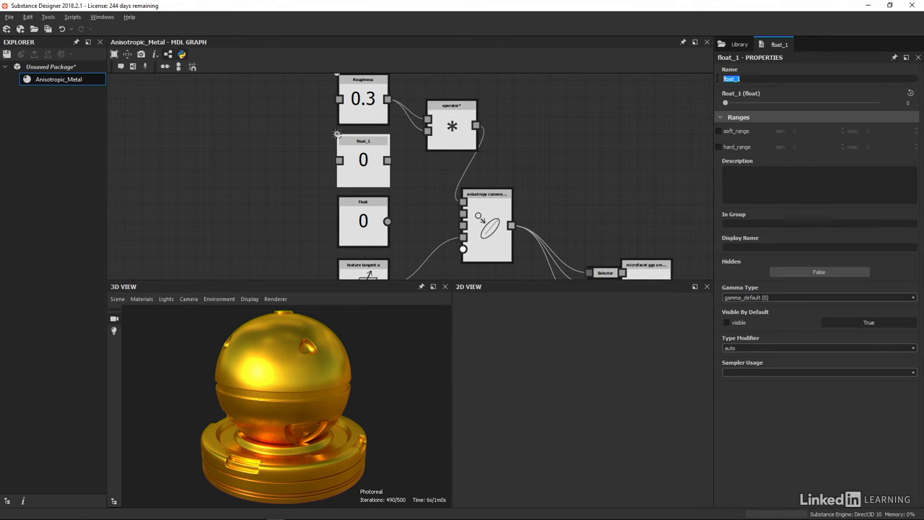
text(Anisotropic Level)
click(741, 246)
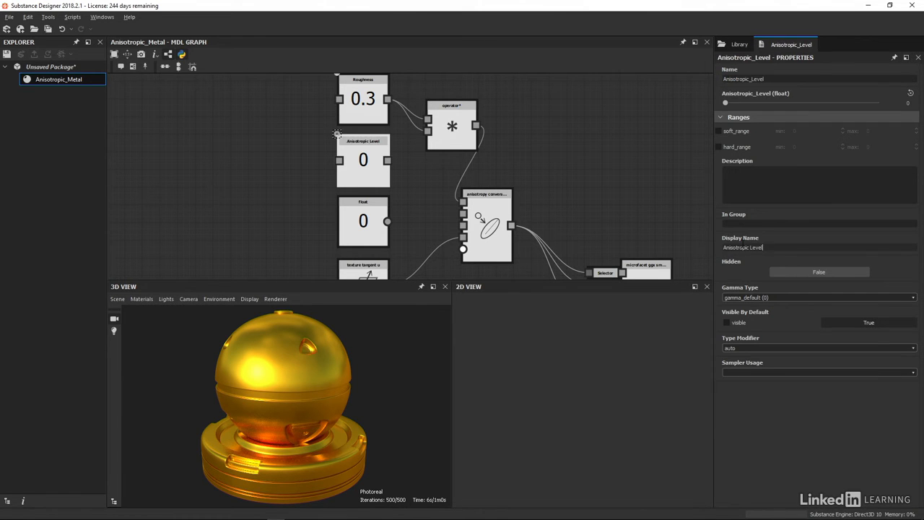
Expose the third float node as a graph input, using Anisotropic Angle as its name and display name
right_click(363, 220)
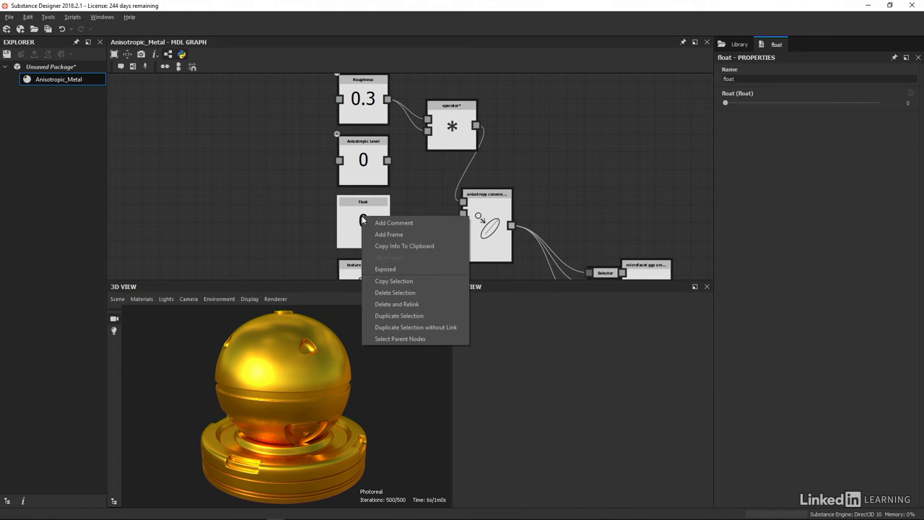
click(384, 268)
drag(749, 80, 721, 81)
text(An)
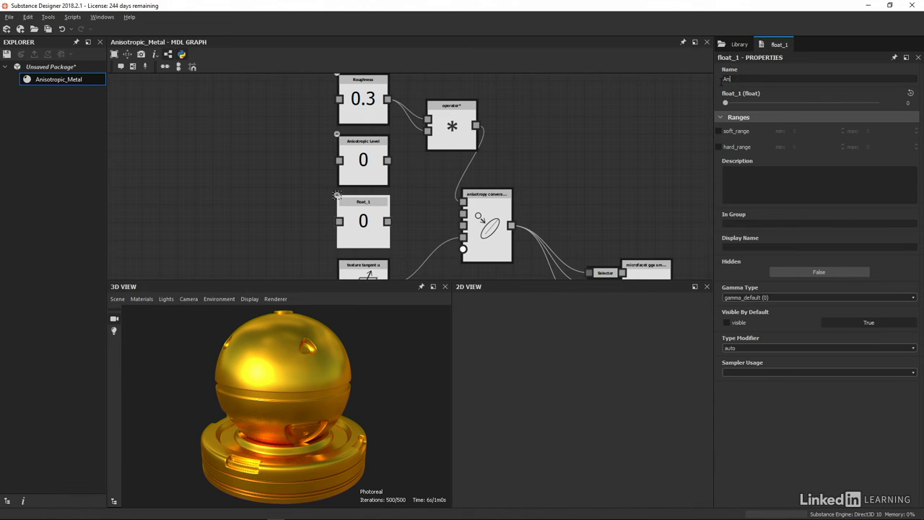
text(isotropic Angle)
drag(774, 79, 711, 83)
key(ctrl+c)
click(764, 247)
key(ctrl+v)
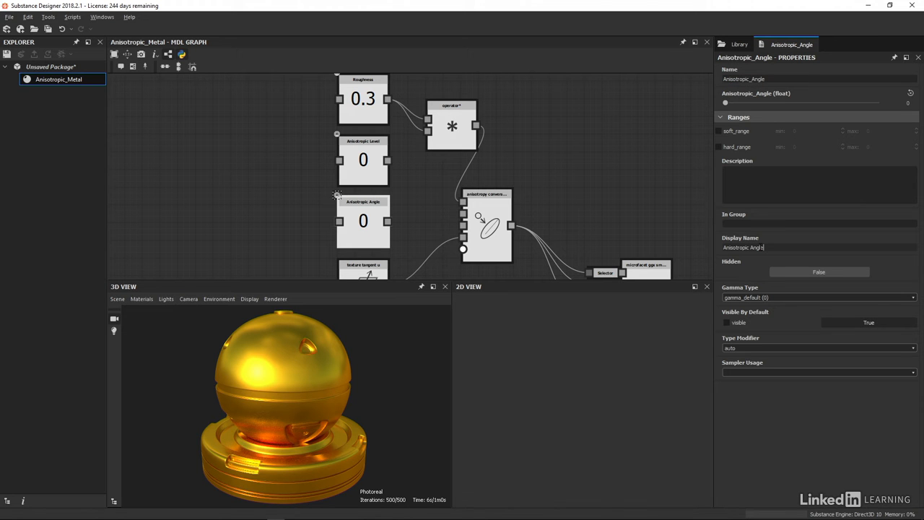
Connect Anisotropic Level to the anisotropy conversion node's second input and Anisotropic Angle to its third input
drag(388, 160, 463, 214)
drag(387, 221, 463, 225)
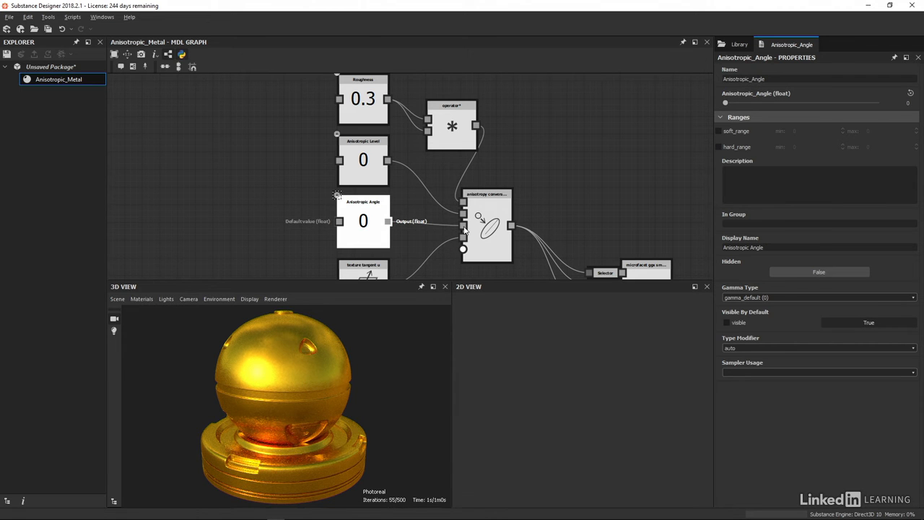
Adjust the exposed inputs to about 0.775 for Anisotropic Level, 0.434 for Anisotropic Angle and 0.334 for Roughness
click(372, 171)
drag(753, 103, 844, 104)
click(376, 240)
drag(728, 104, 791, 103)
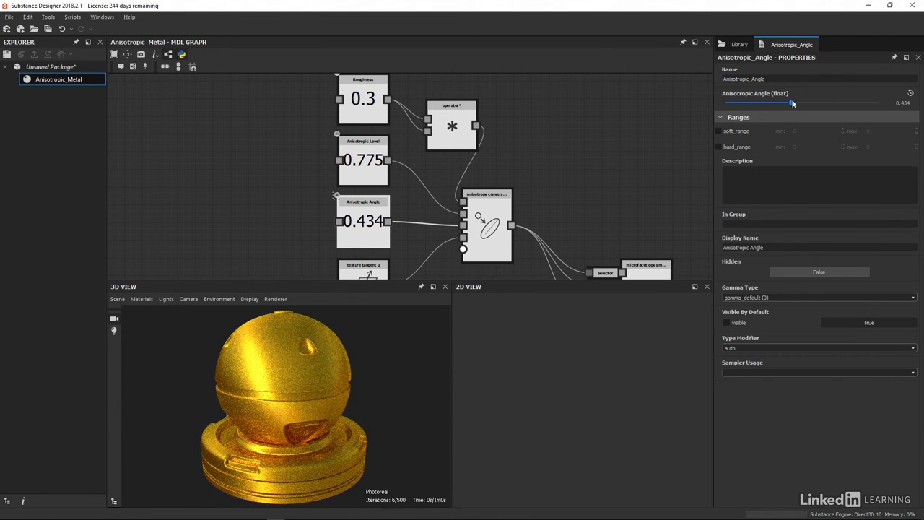
click(367, 108)
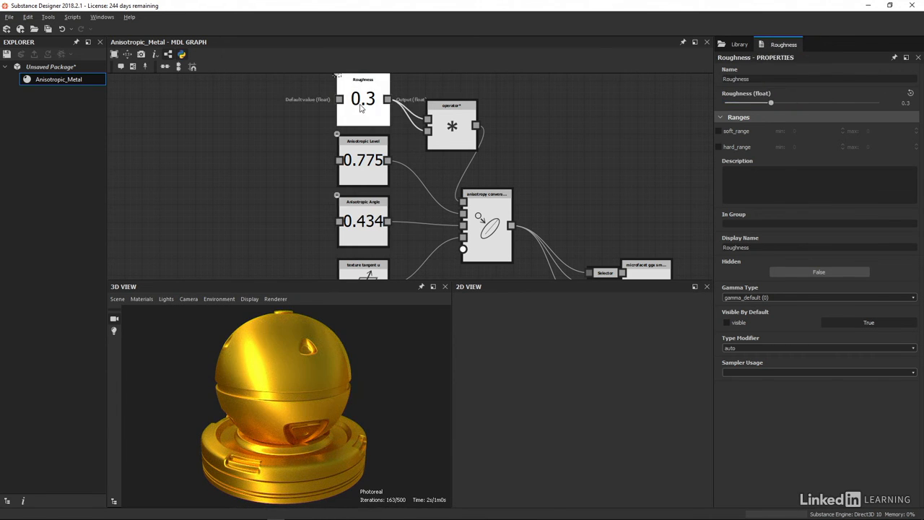
drag(762, 101, 777, 112)
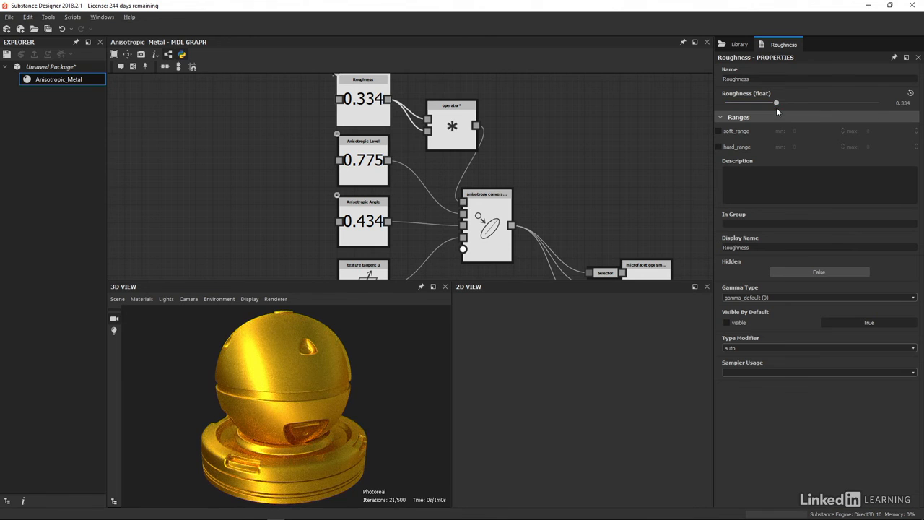